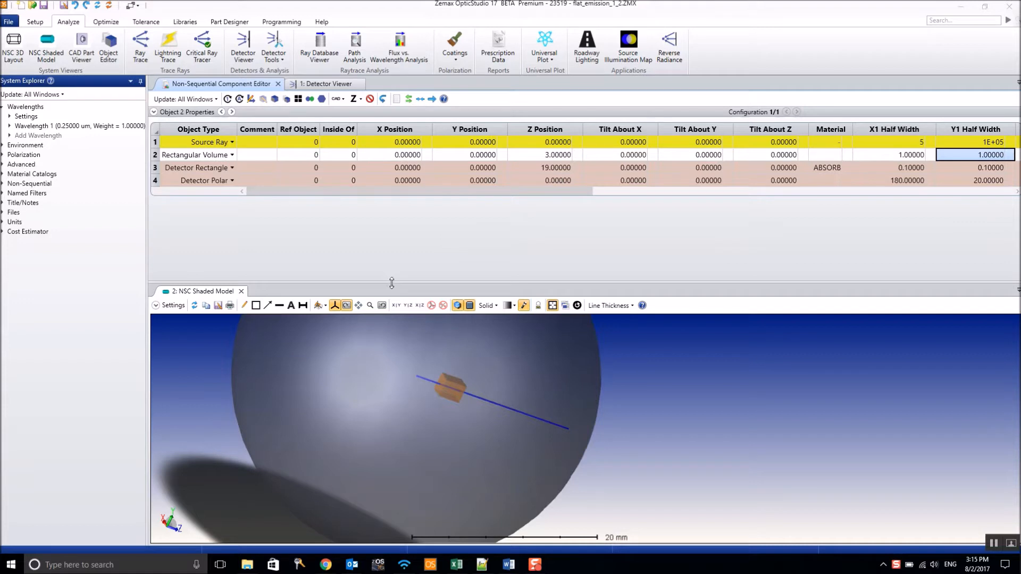
# Examine the source ray, rectangular volume, small rectangular detector and surrounding polar detector in the shaded model
pyautogui.scroll(-1, 563, 434)
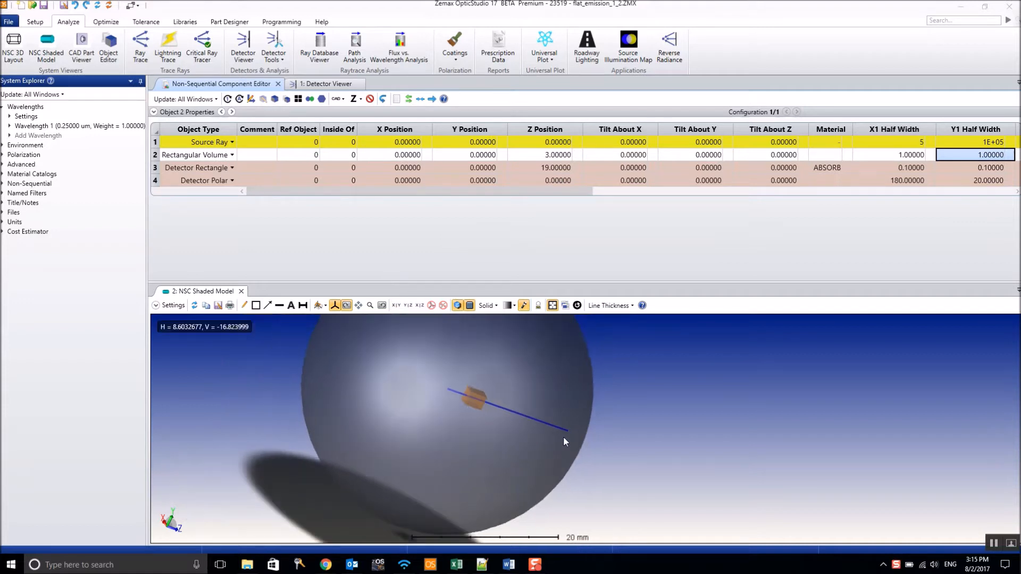
pyautogui.scroll(3, 477, 395)
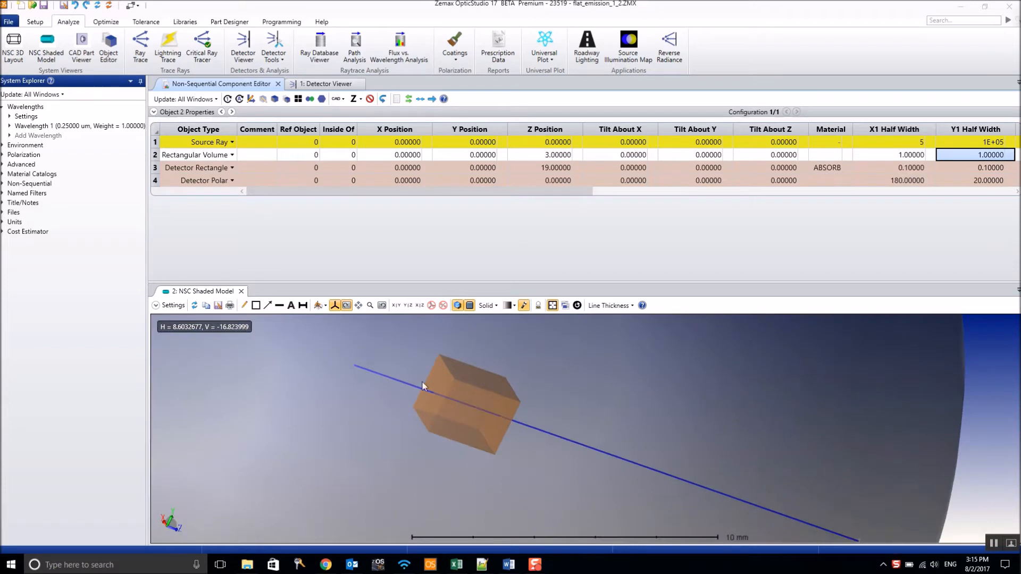
pyautogui.scroll(-2, 454, 377)
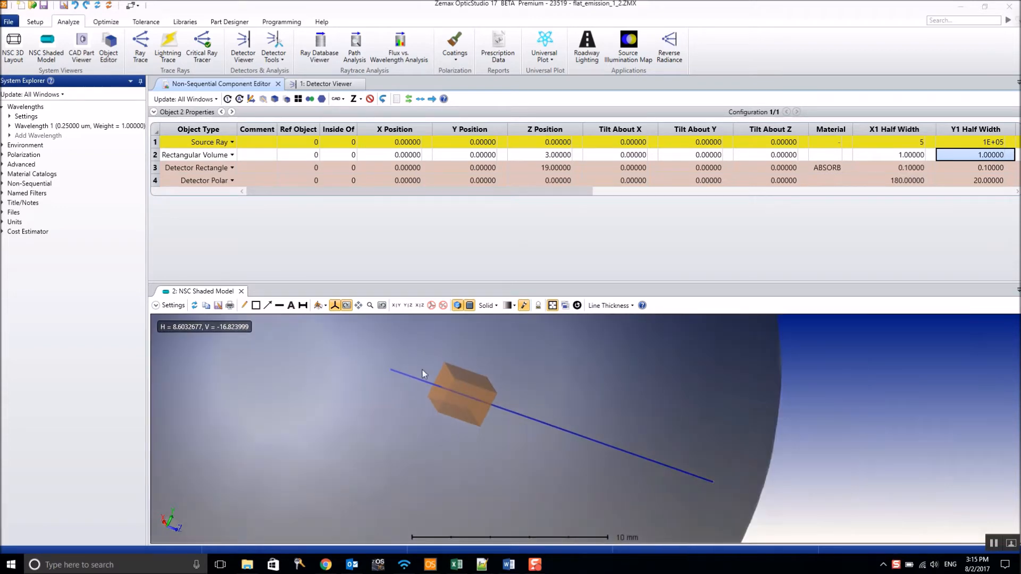
pyautogui.scroll(5, 725, 495)
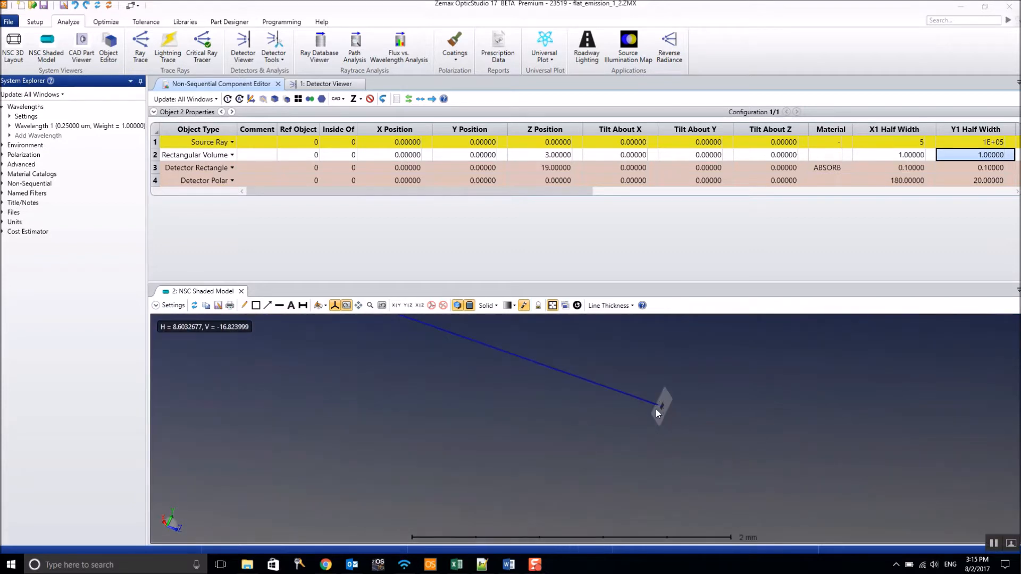
pyautogui.scroll(-6, 669, 413)
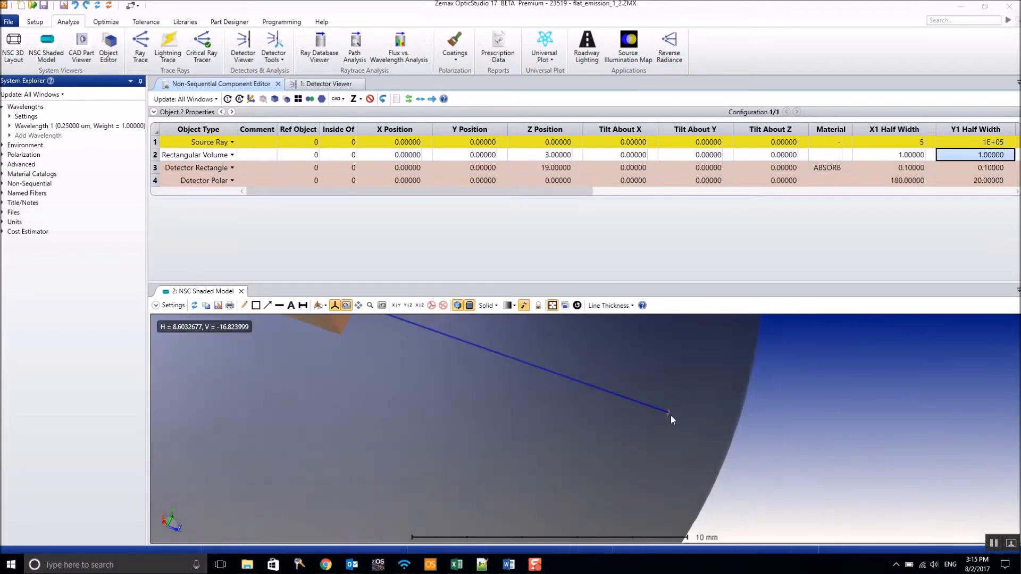
pyautogui.scroll(-2, 671, 416)
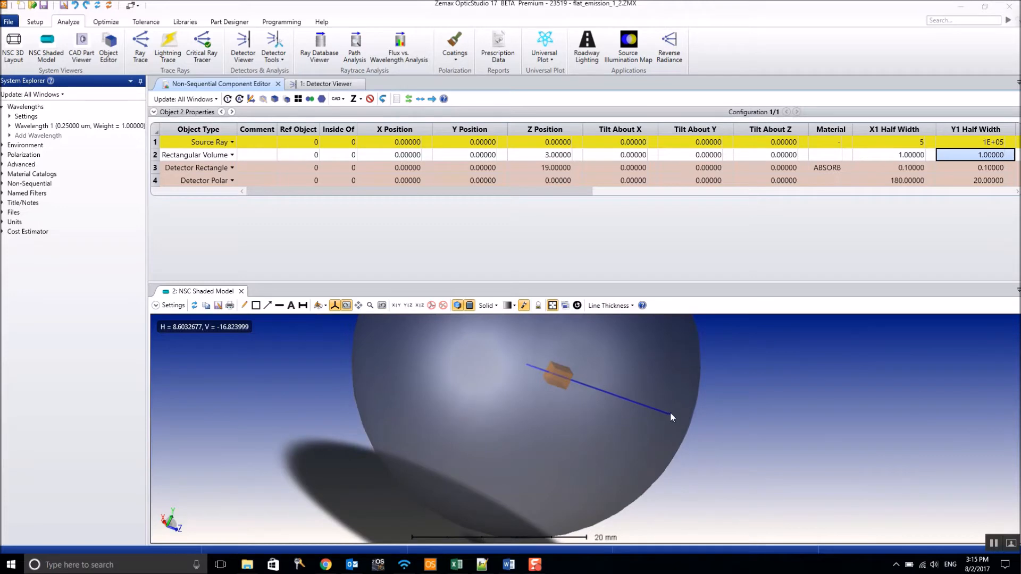
pyautogui.scroll(-3, 419, 435)
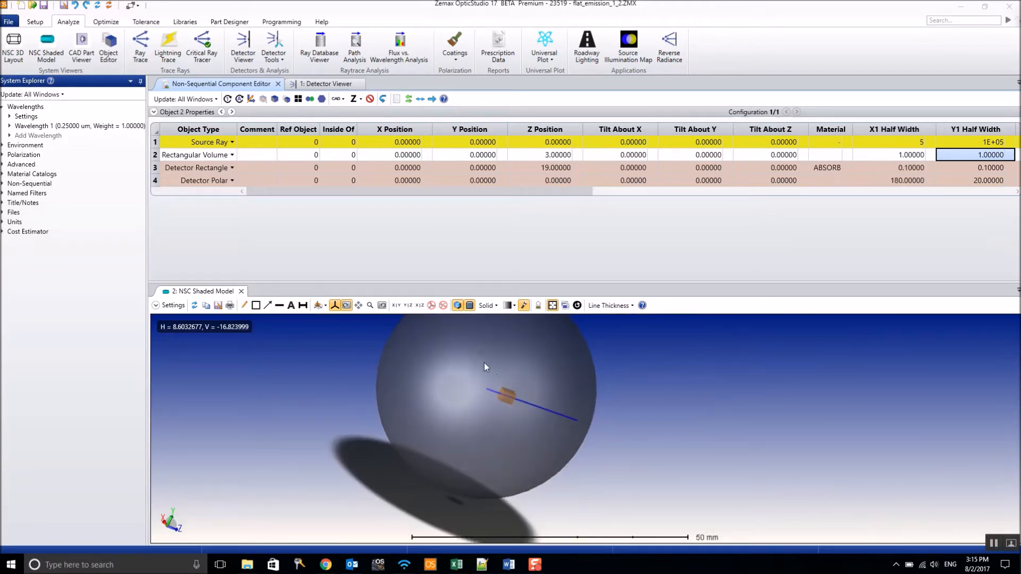
# Open the Volume Physics properties of the Rectangular Volume and enlarge the editor area to show all Phosphors and Fluorescence settings
pyautogui.click(155, 157)
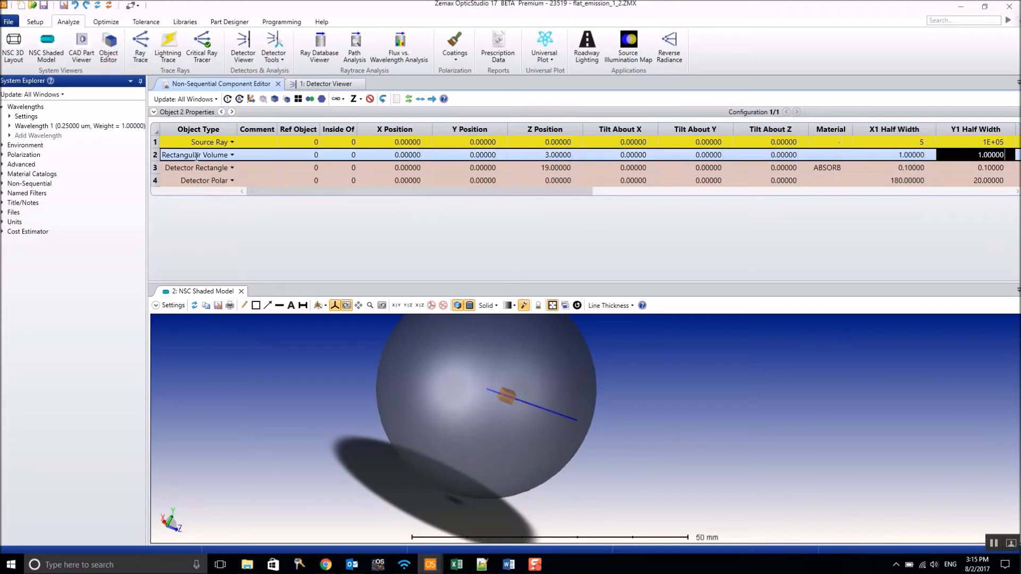
pyautogui.click(154, 111)
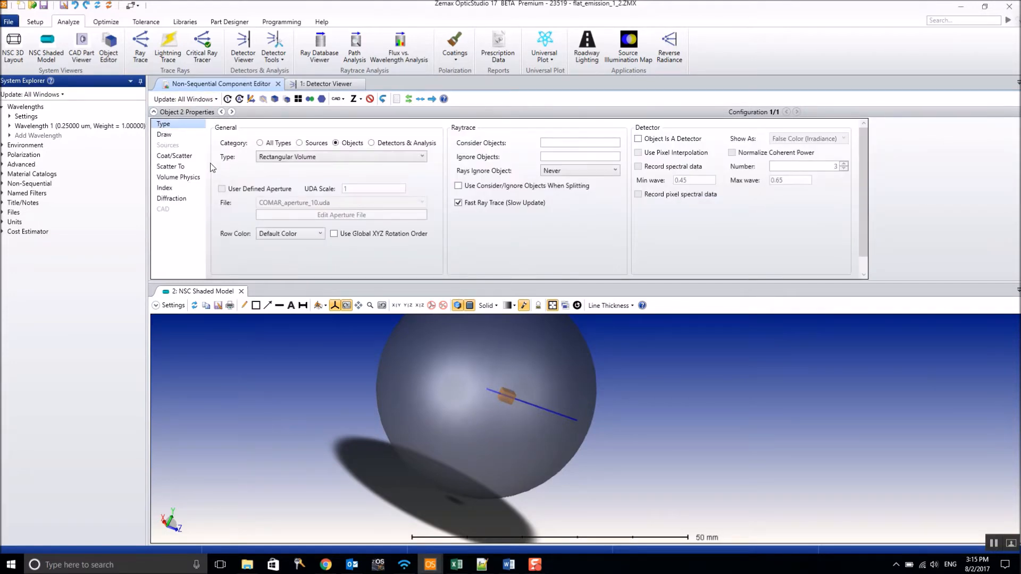
pyautogui.click(183, 178)
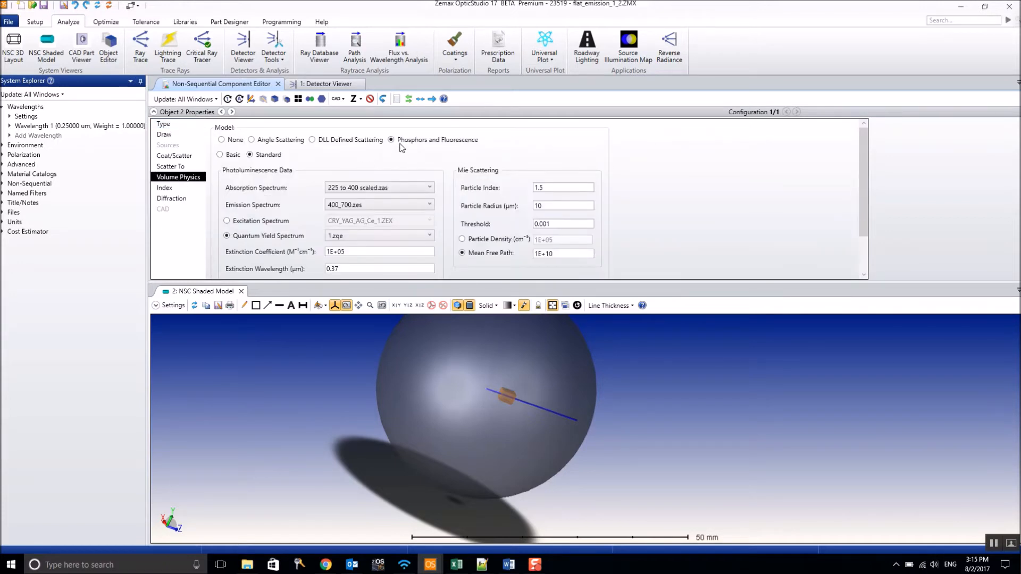
pyautogui.scroll(-1, 437, 177)
pyautogui.scroll(1, 437, 178)
pyautogui.moveTo(378, 282); pyautogui.dragTo(378, 344)
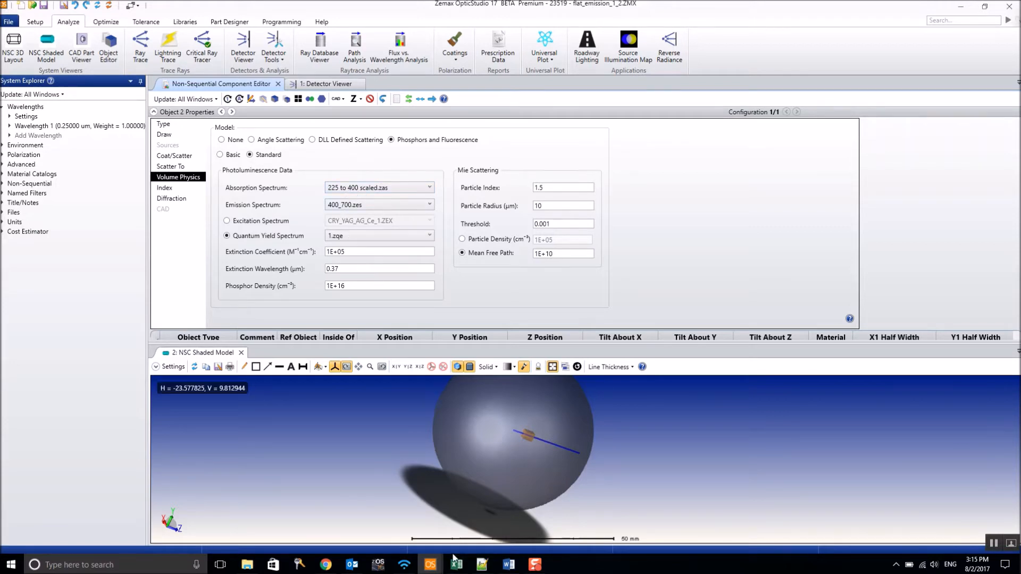
# Review the absorption spectrum file 225 to 400 scaled.zas in Notepad++, return to OpticStudio to check the Mean Free Path, and collapse the object properties
pyautogui.click(482, 565)
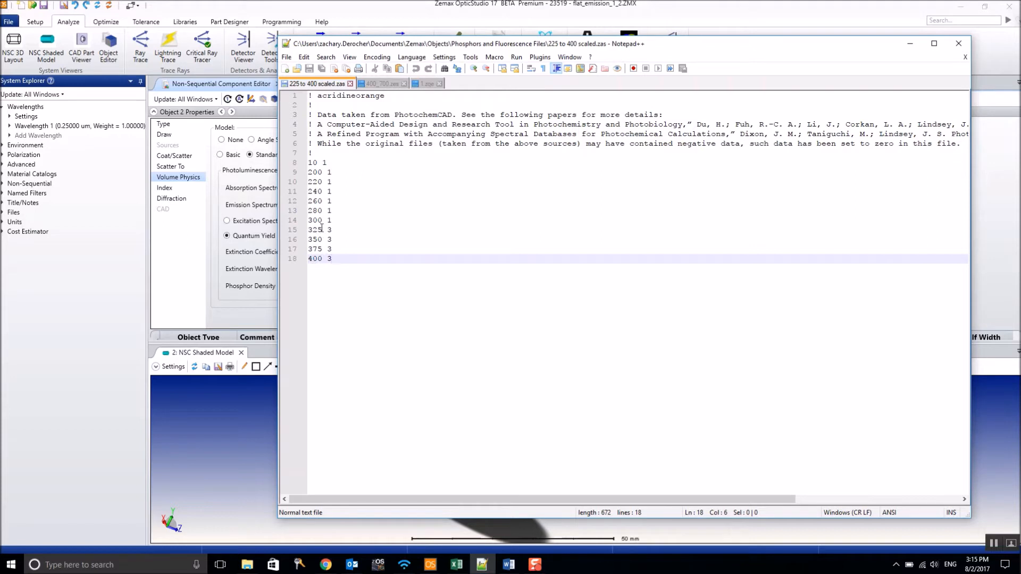
pyautogui.click(261, 195)
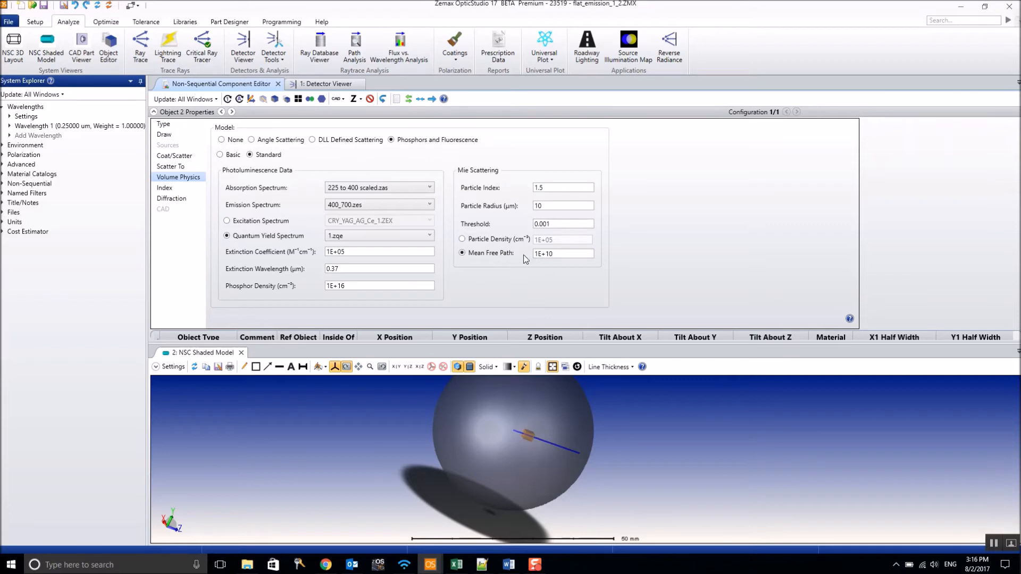
pyautogui.click(562, 253)
pyautogui.click(154, 112)
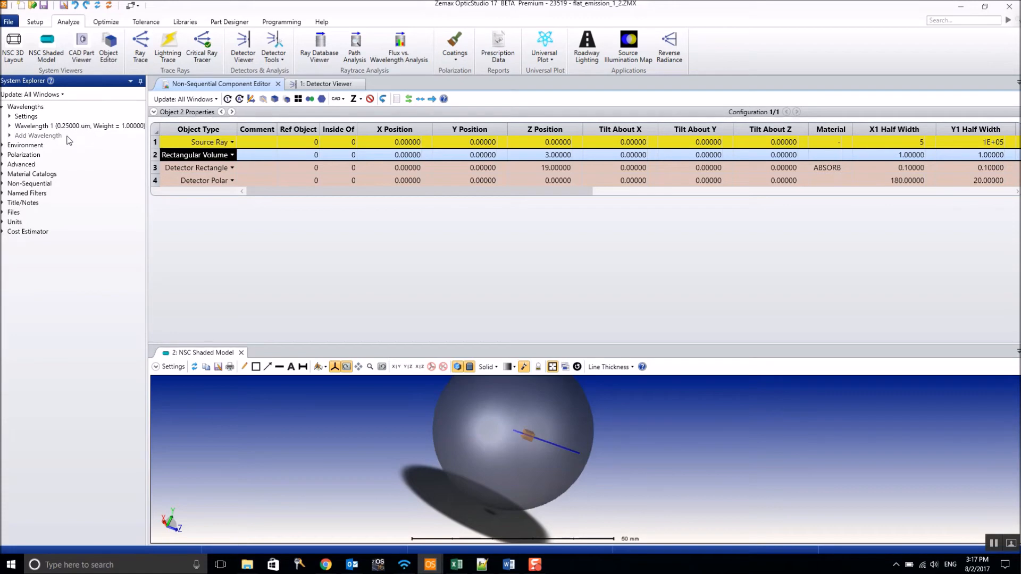
# Clear the detectors and run a ray trace with the source at the 0.25 µm wavelength
pyautogui.click(141, 43)
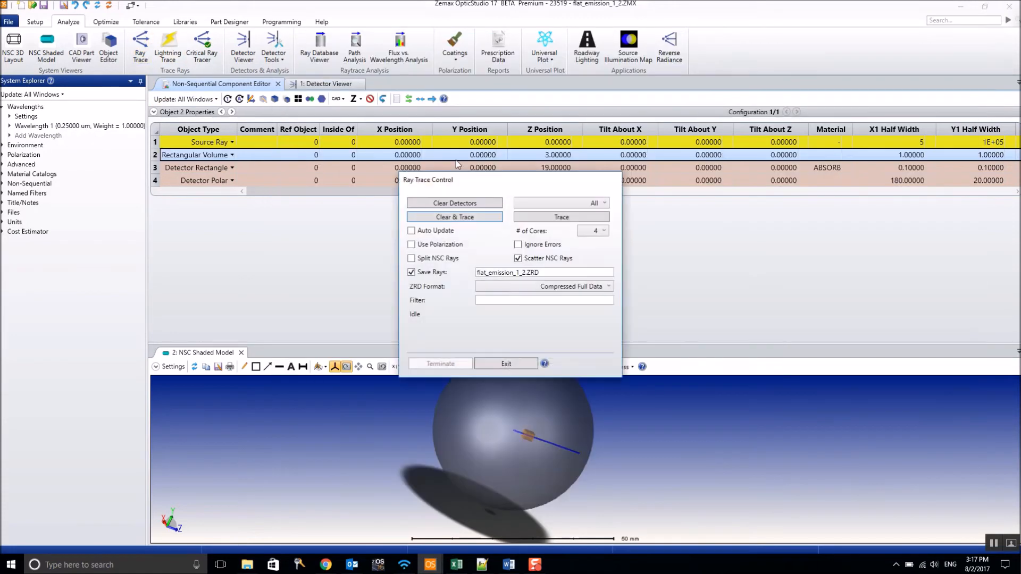
pyautogui.click(461, 218)
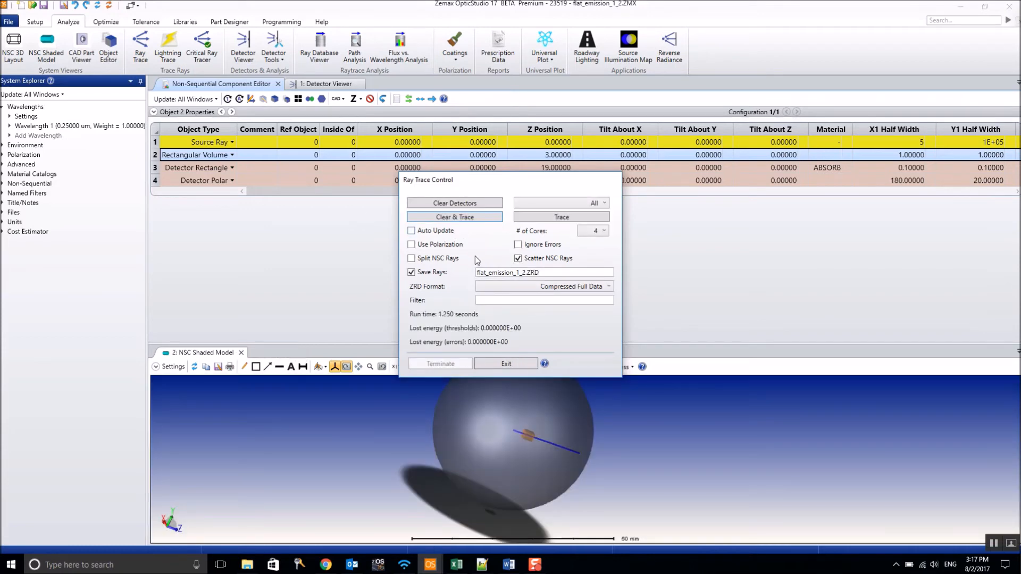
pyautogui.click(513, 365)
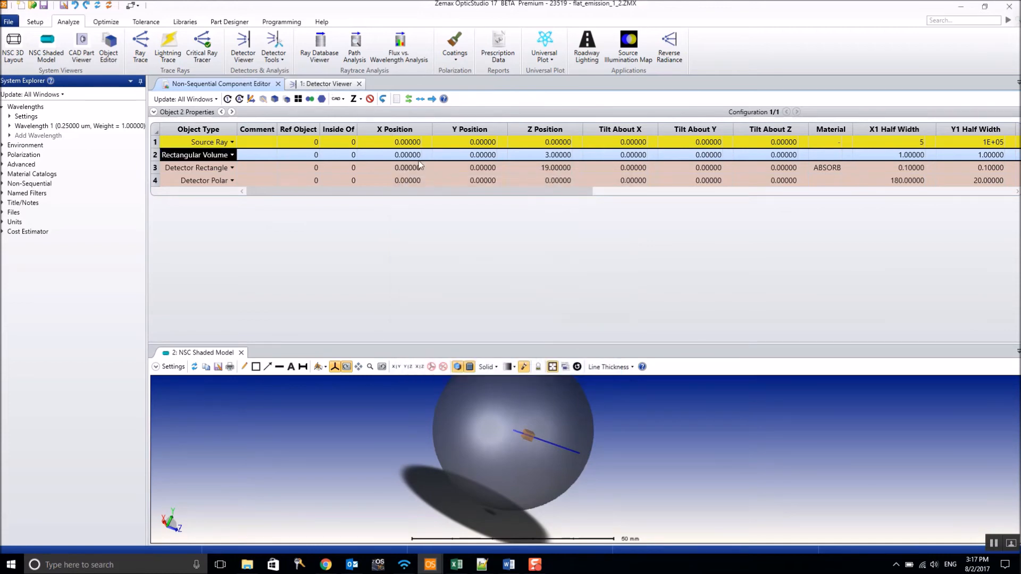
# Dock all windows to a single workspace from the Detector Viewer and check the polar detector's total hits
pyautogui.click(319, 86)
pyautogui.rightClick(319, 86)
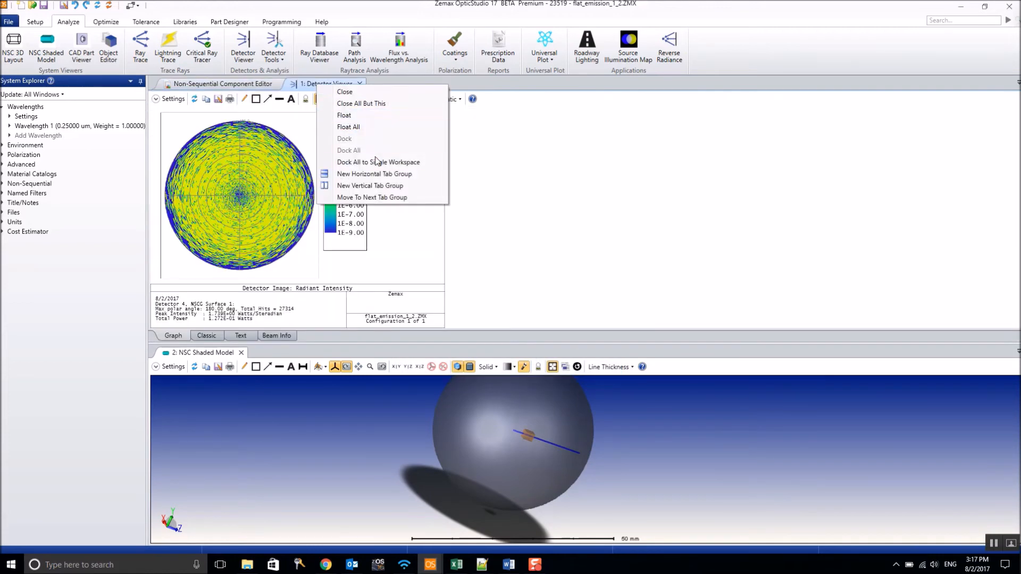
pyautogui.click(380, 161)
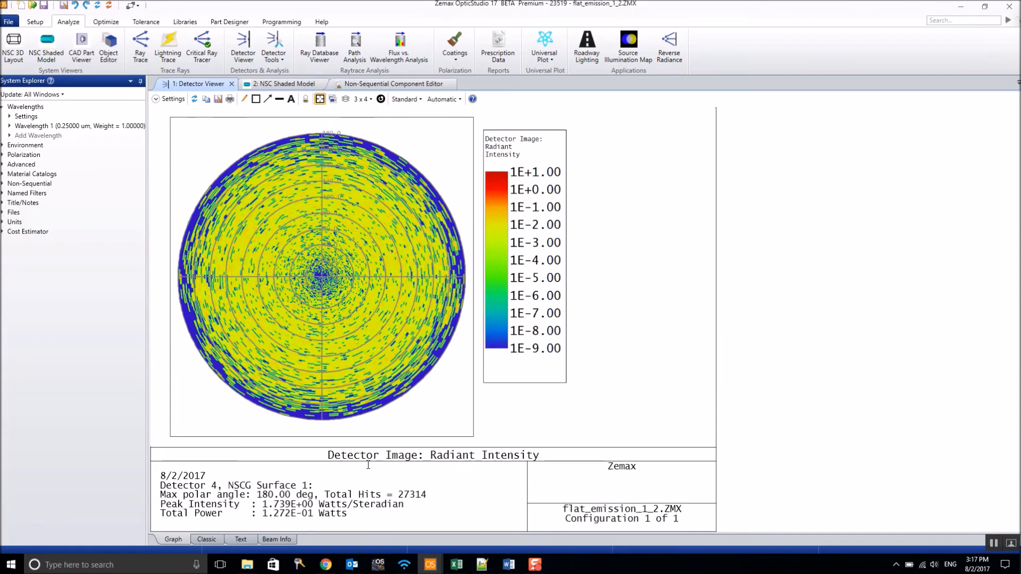
pyautogui.moveTo(399, 494); pyautogui.dragTo(432, 499)
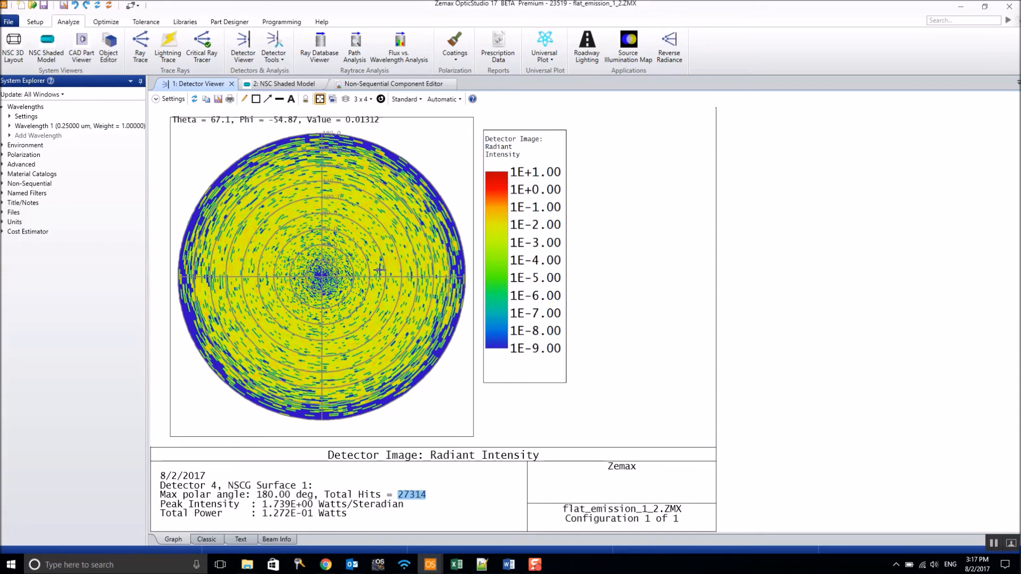
# Set Wavelength 1 of the system to 0.35 µm
pyautogui.click(9, 126)
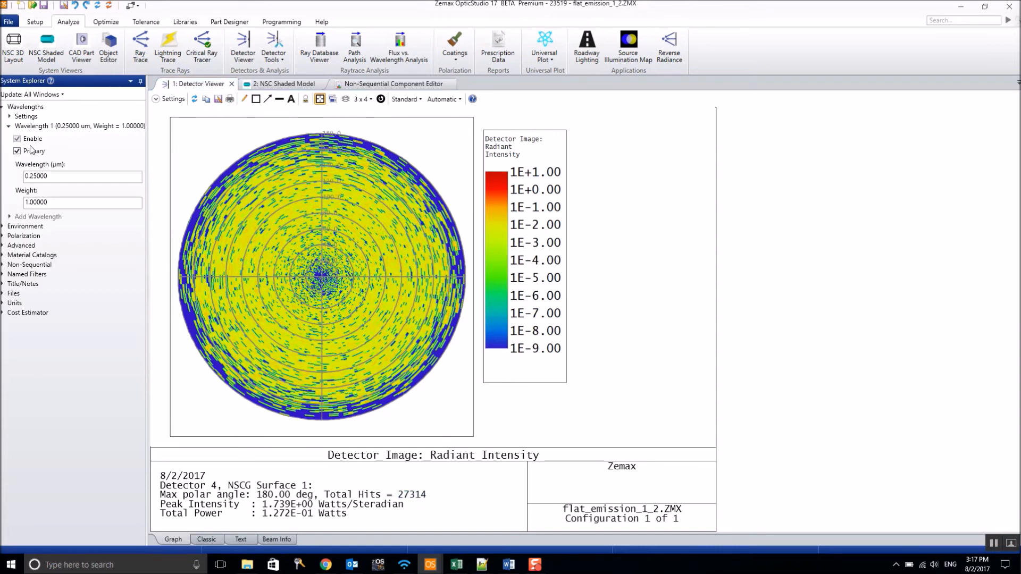
pyautogui.click(30, 177)
pyautogui.write('0.35')
pyautogui.press('Return')
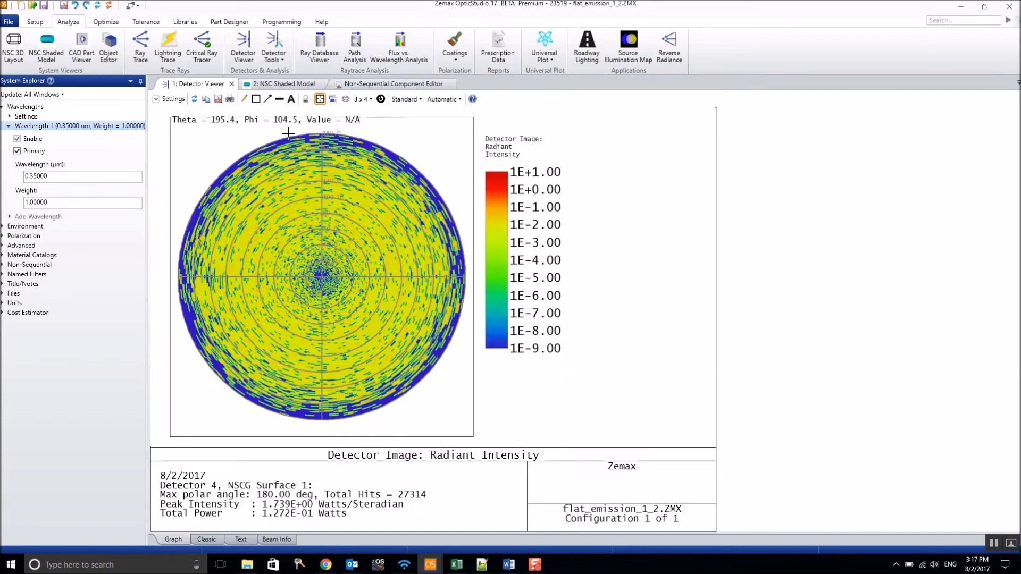
# Clear the detectors and repeat the ray trace at the 0.35 µm wavelength
pyautogui.click(141, 45)
pyautogui.click(477, 217)
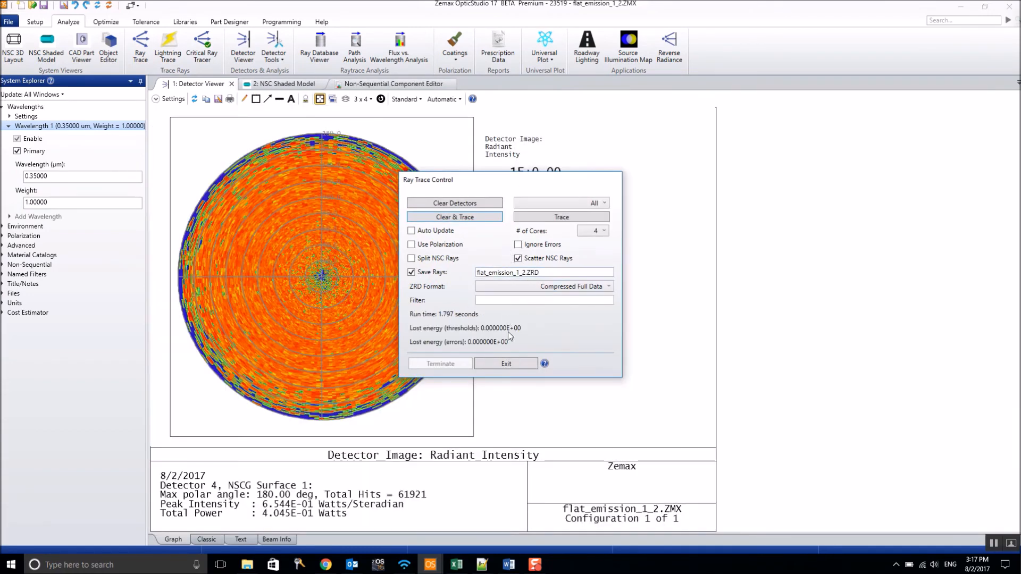
pyautogui.click(509, 364)
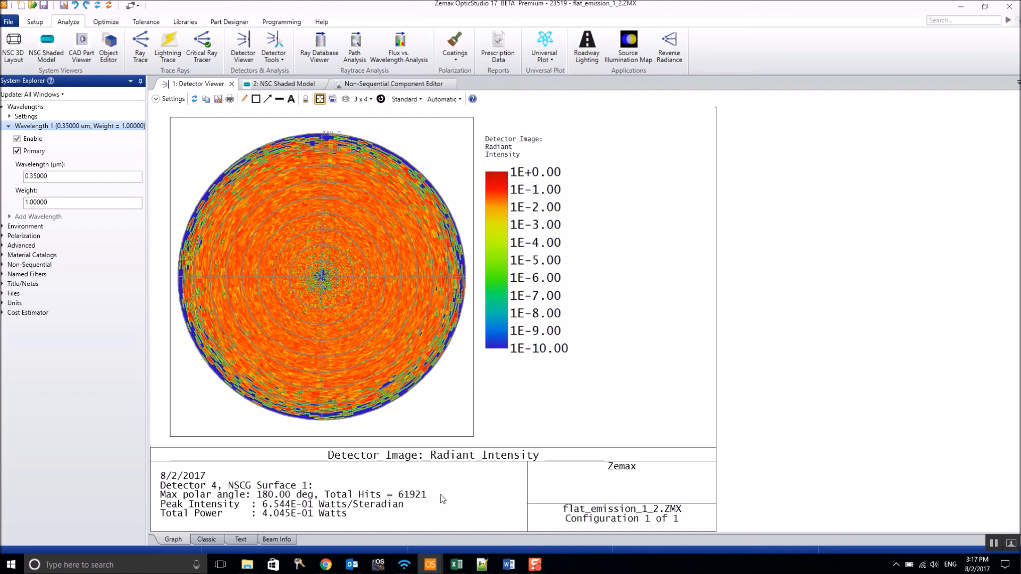
# Show the Rectangular Volume's Volume Physics settings again in the Non-Sequential Component Editor
pyautogui.click(367, 84)
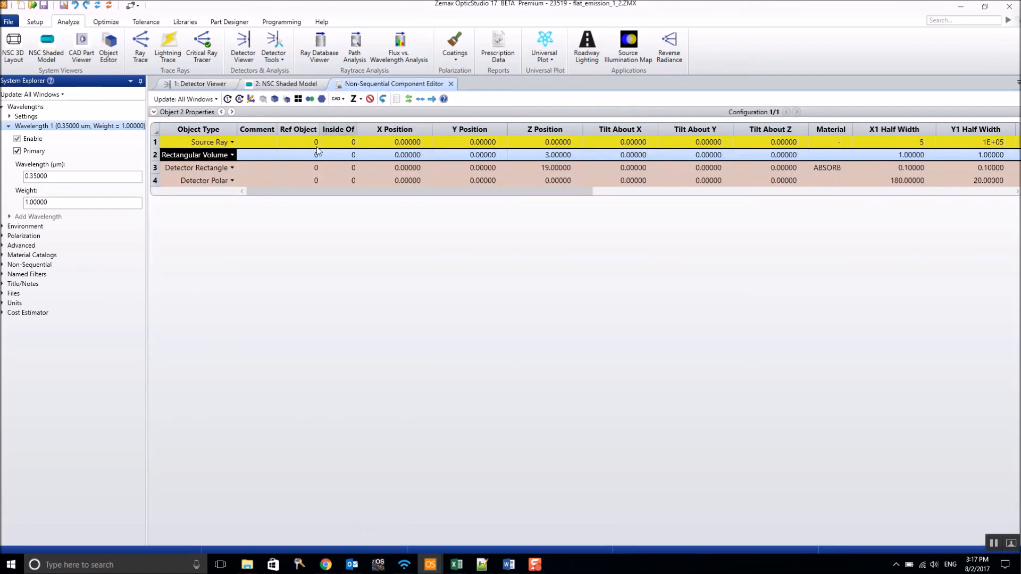
pyautogui.click(154, 112)
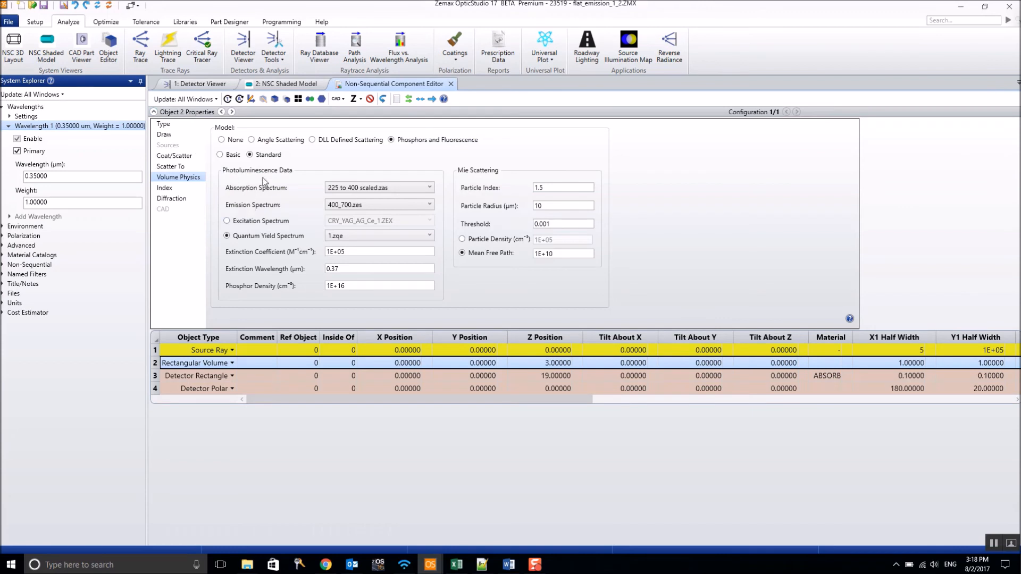